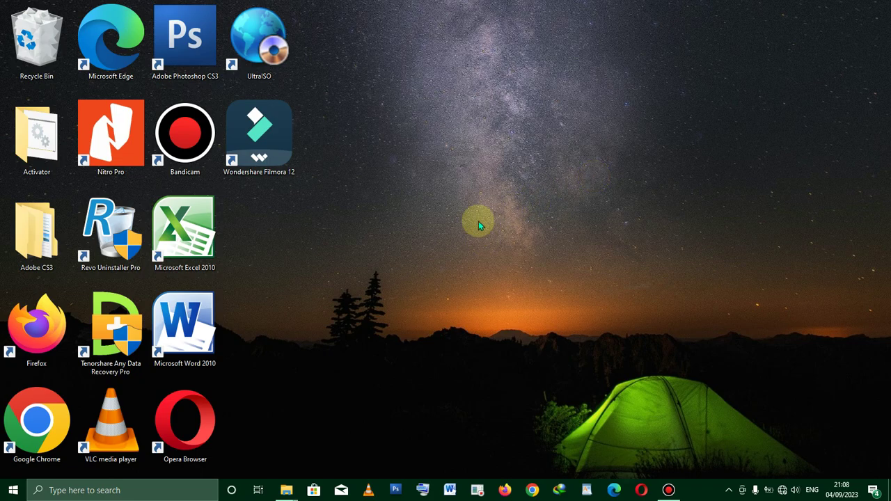
# Refresh the desktop, bring the New folder window forward and select the Pancasila paper PDF.
pyautogui.rightClick(473, 159)
pyautogui.click(503, 190)
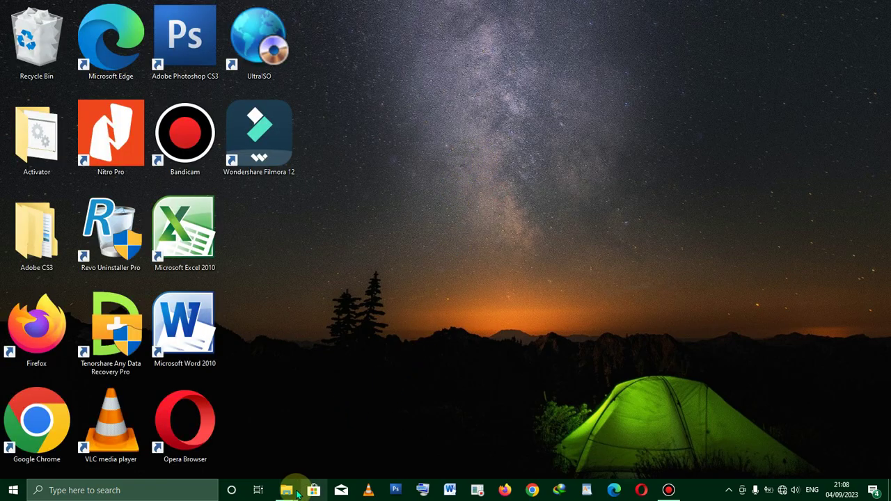
pyautogui.click(286, 490)
pyautogui.click(209, 455)
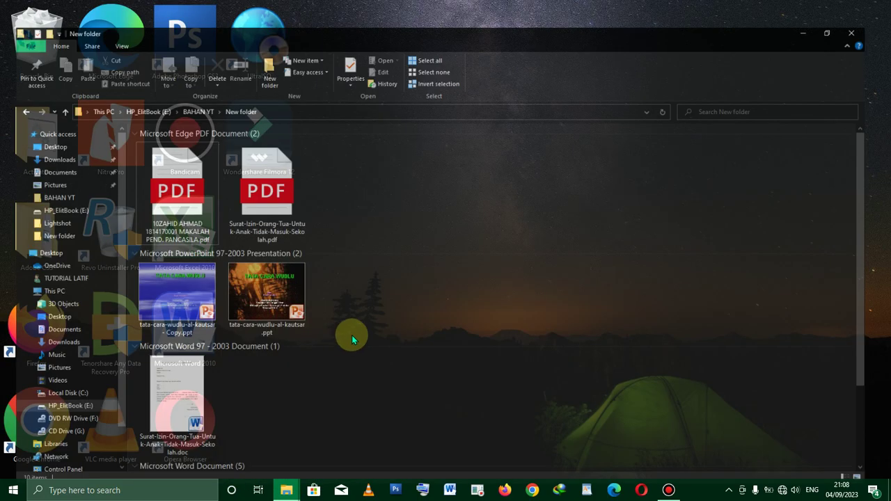
pyautogui.click(167, 167)
pyautogui.scroll(-2, 197, 227)
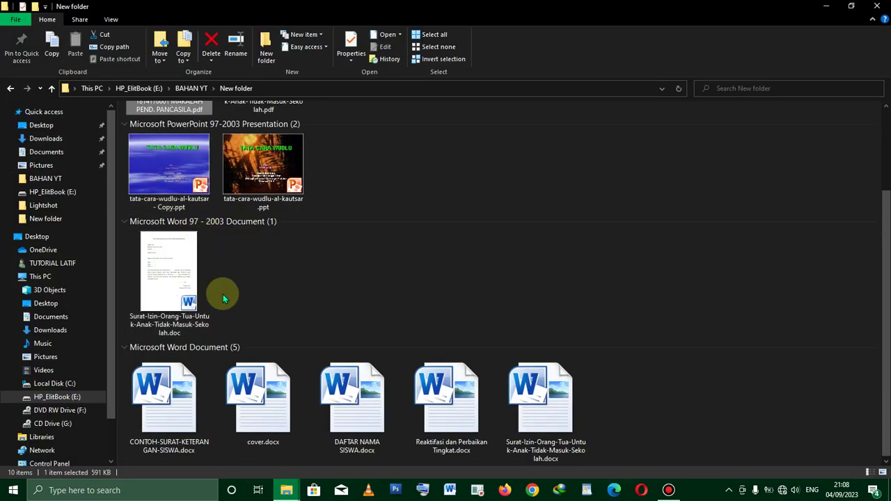
pyautogui.scroll(2, 205, 230)
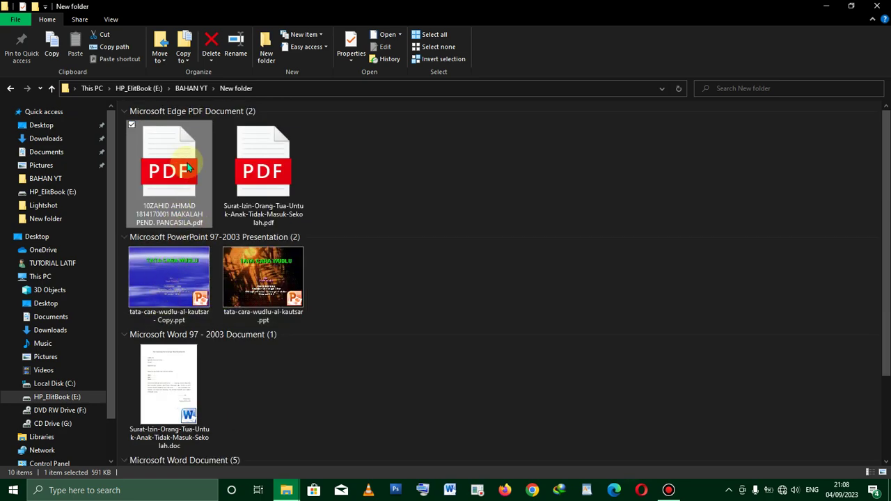
pyautogui.doubleClick(188, 167)
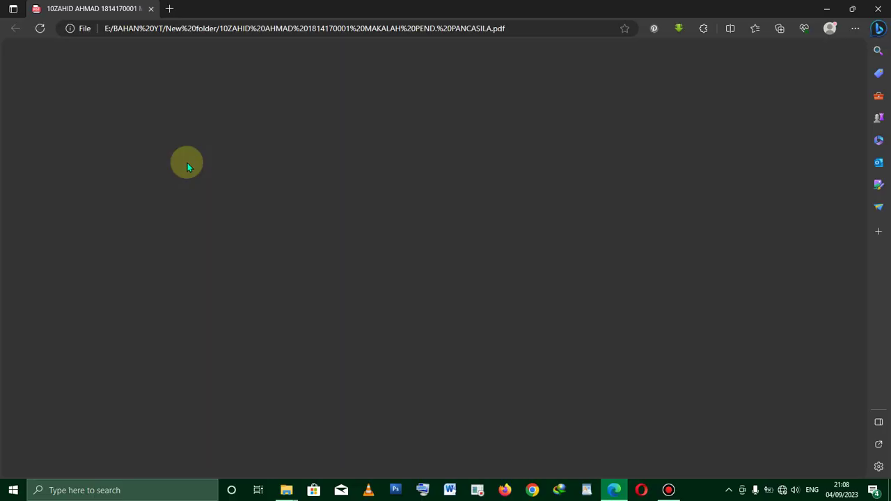
pyautogui.scroll(3, 488, 272)
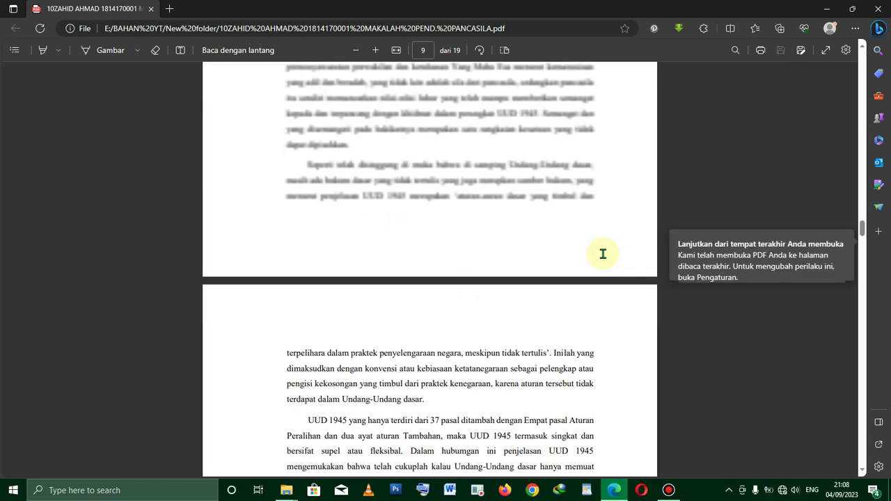
pyautogui.scroll(2, 682, 243)
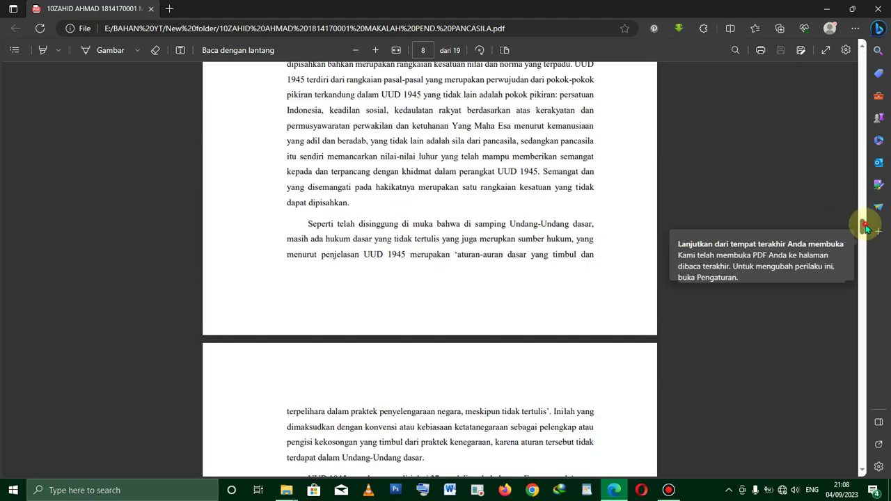
pyautogui.moveTo(863, 226); pyautogui.dragTo(859, 54)
pyautogui.scroll(-5, 628, 147)
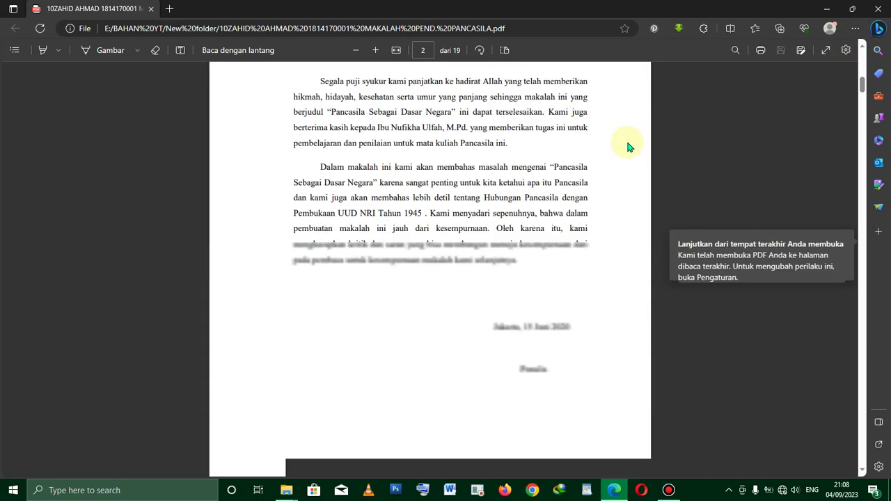
pyautogui.scroll(-5, 691, 186)
pyautogui.scroll(-3, 691, 186)
pyautogui.scroll(-4, 691, 186)
pyautogui.scroll(-6, 691, 187)
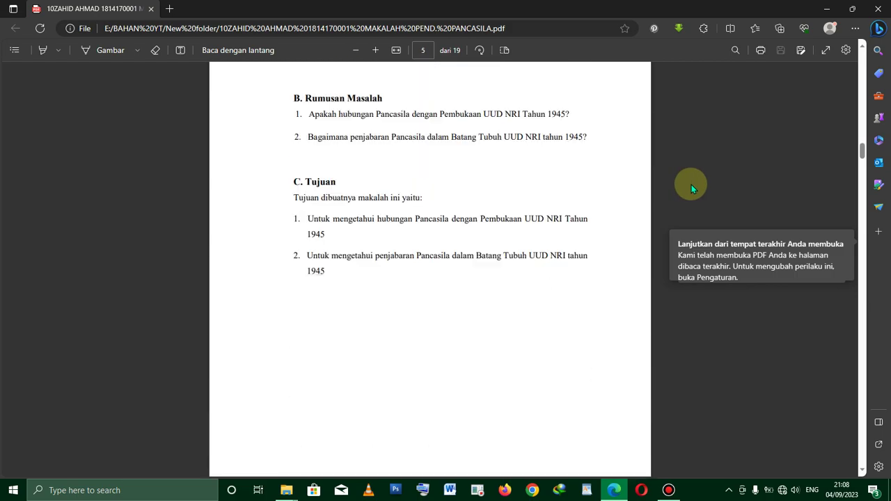
pyautogui.scroll(-8, 691, 184)
pyautogui.scroll(-8, 691, 184)
pyautogui.scroll(-8, 691, 184)
pyautogui.scroll(-6, 600, 213)
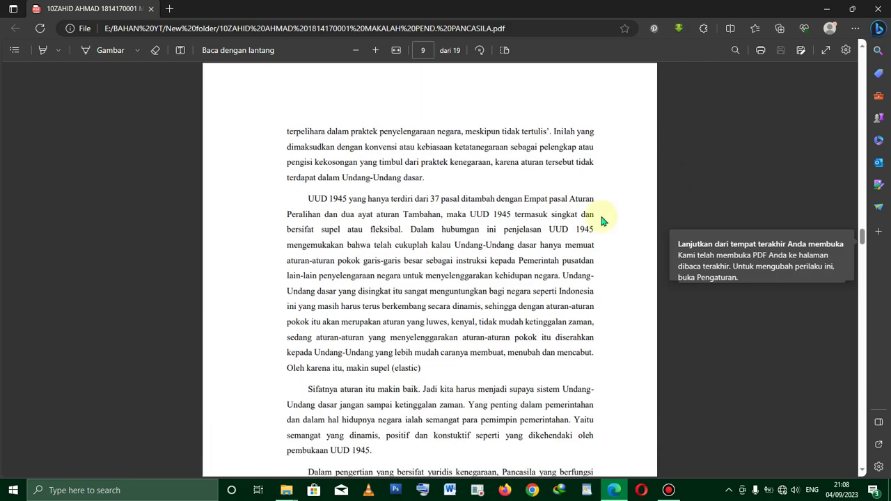
pyautogui.click(877, 8)
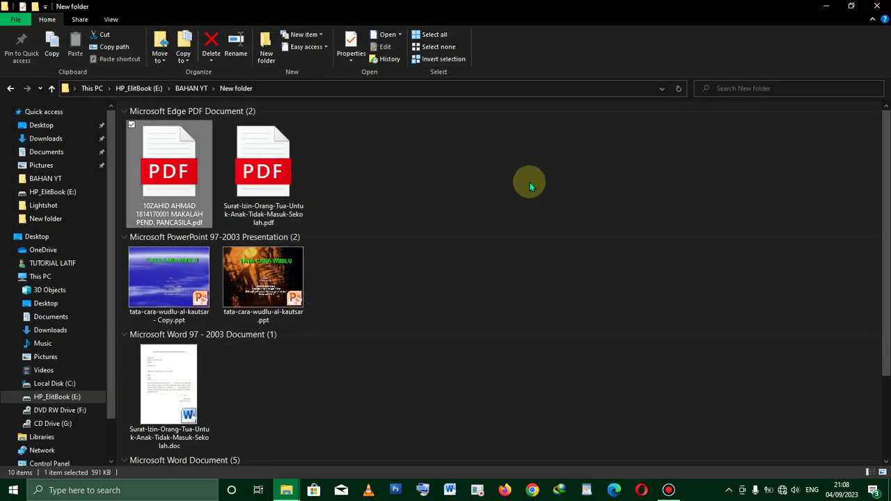
# Reselect the Pancasila paper PDF and open its context menu to reach Open with.
pyautogui.click(409, 175)
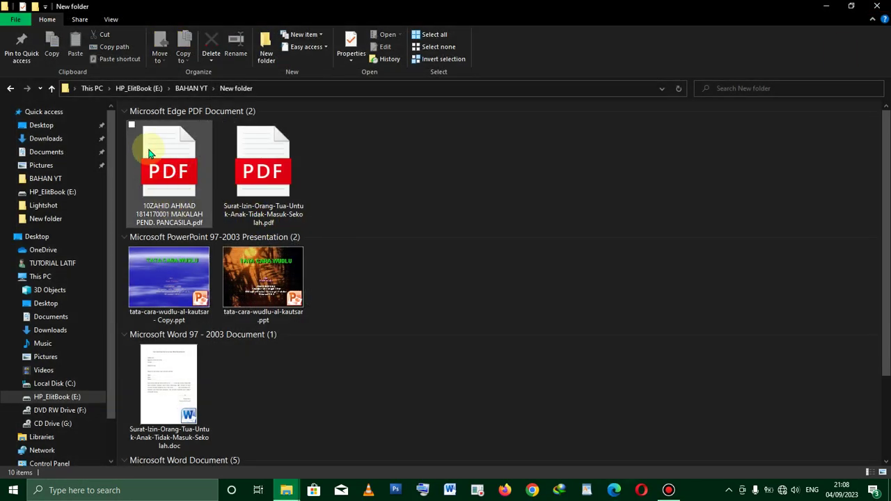
pyautogui.click(148, 153)
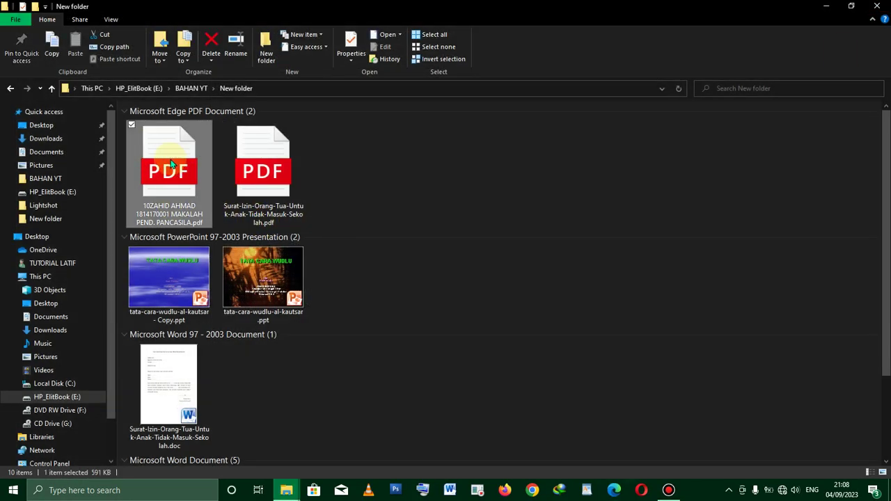
pyautogui.rightClick(166, 164)
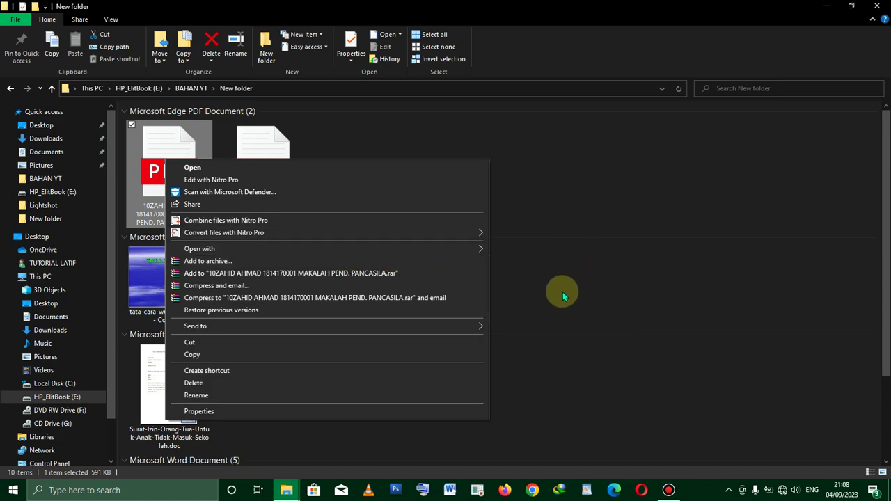
pyautogui.moveTo(327, 248)
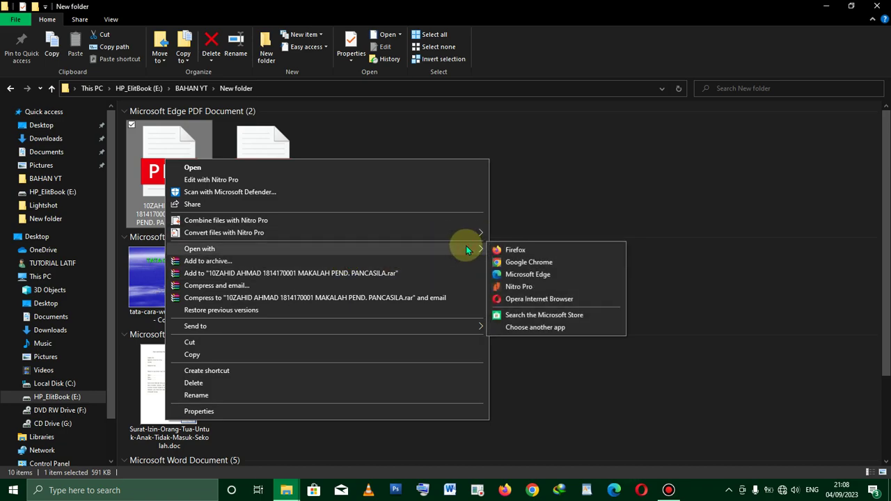
# Open the PDF with Nitro Pro, close the Set Default Programs prompt and browse its pages.
pyautogui.click(523, 292)
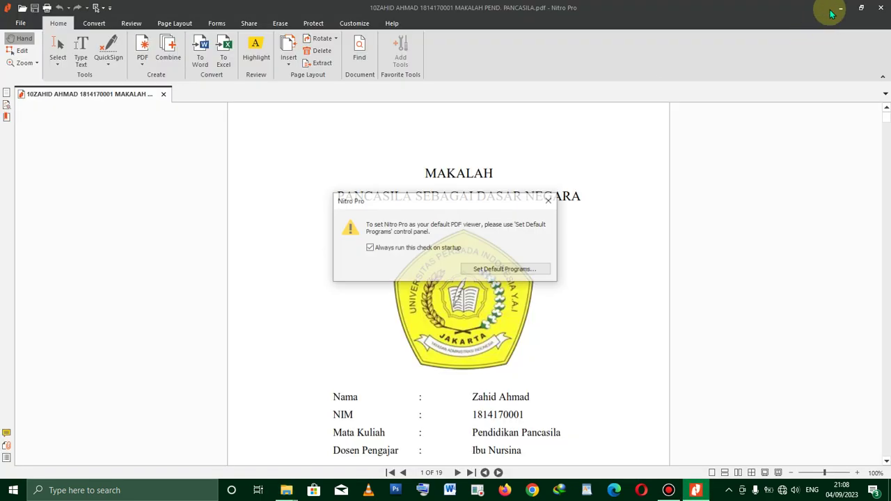
pyautogui.click(550, 202)
pyautogui.scroll(-5, 605, 233)
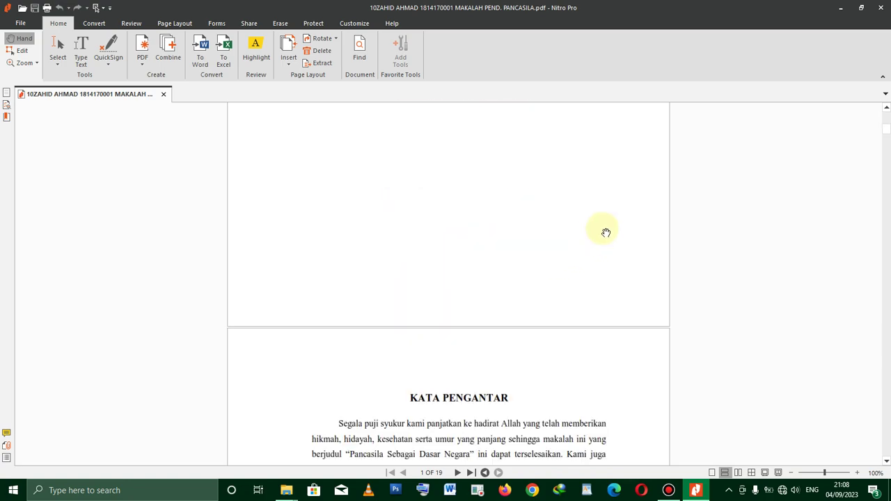
pyautogui.scroll(-5, 604, 231)
pyautogui.scroll(7, 603, 230)
pyautogui.scroll(4, 531, 232)
pyautogui.scroll(1, 496, 209)
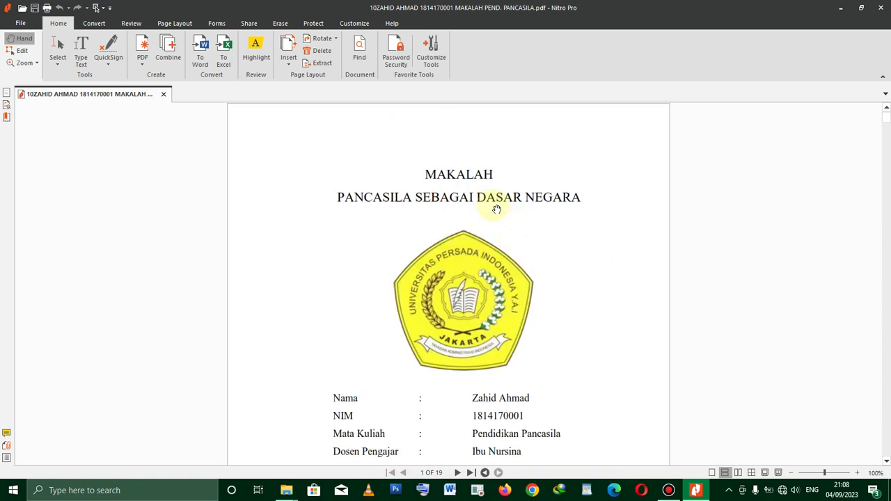
pyautogui.scroll(-5, 496, 210)
pyautogui.scroll(-5, 496, 210)
pyautogui.scroll(-5, 496, 210)
pyautogui.scroll(-5, 496, 209)
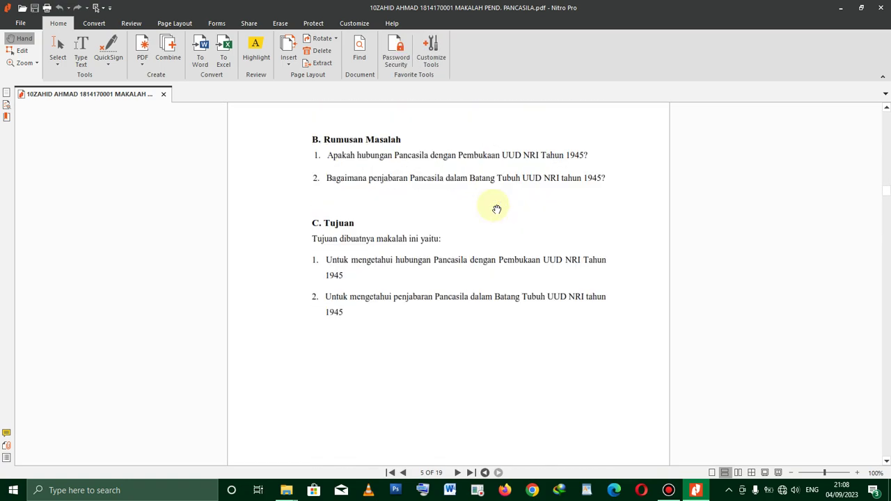
pyautogui.scroll(5, 496, 210)
pyautogui.scroll(-5, 496, 209)
pyautogui.scroll(15, 496, 209)
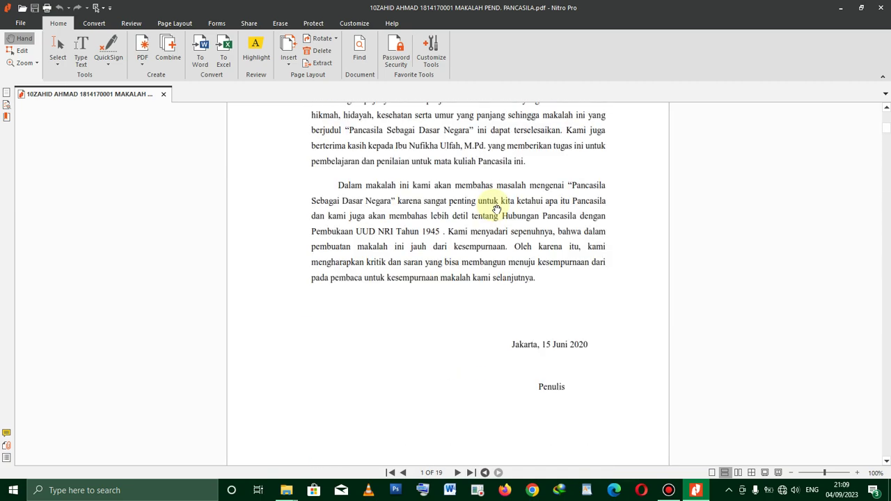
pyautogui.scroll(5, 496, 209)
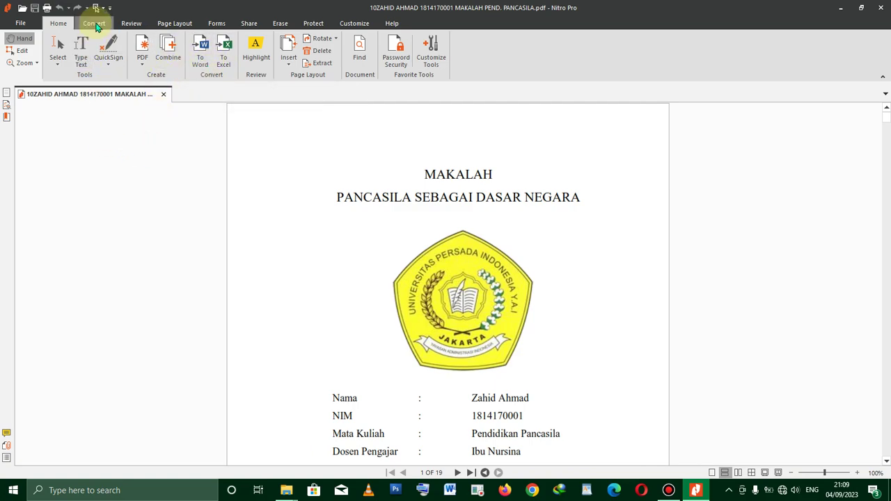
# Bring up Nitro Pro's Convert PDF to Word dialog from the conversion tools.
pyautogui.click(94, 23)
pyautogui.click(147, 160)
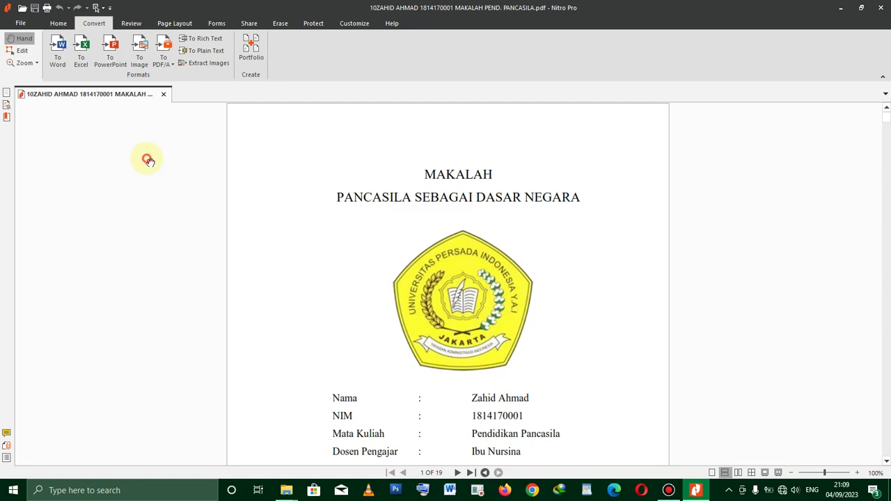
pyautogui.click(58, 59)
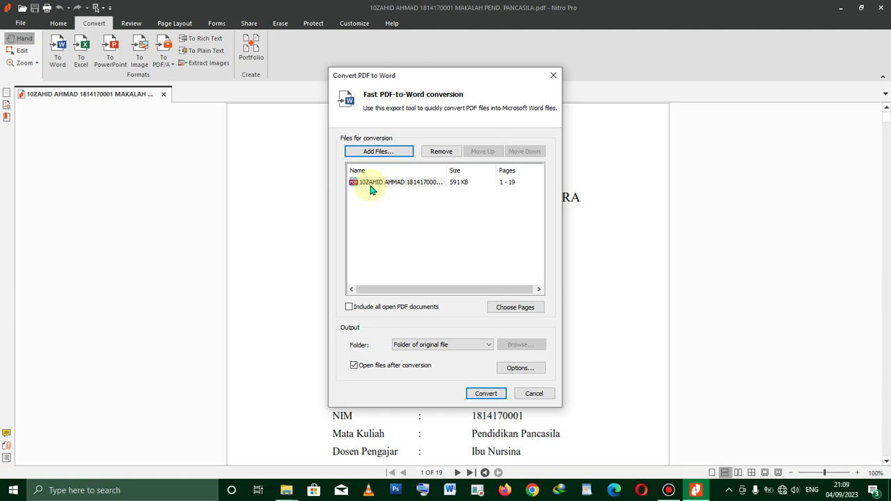
pyautogui.click(371, 187)
# Add the Pancasila paper PDF from New folder and convert it to Word.
pyautogui.click(378, 151)
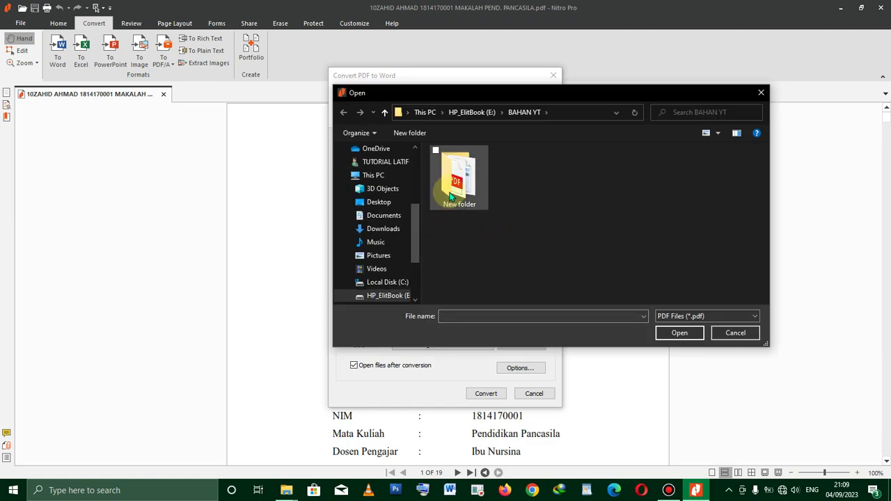
pyautogui.click(456, 186)
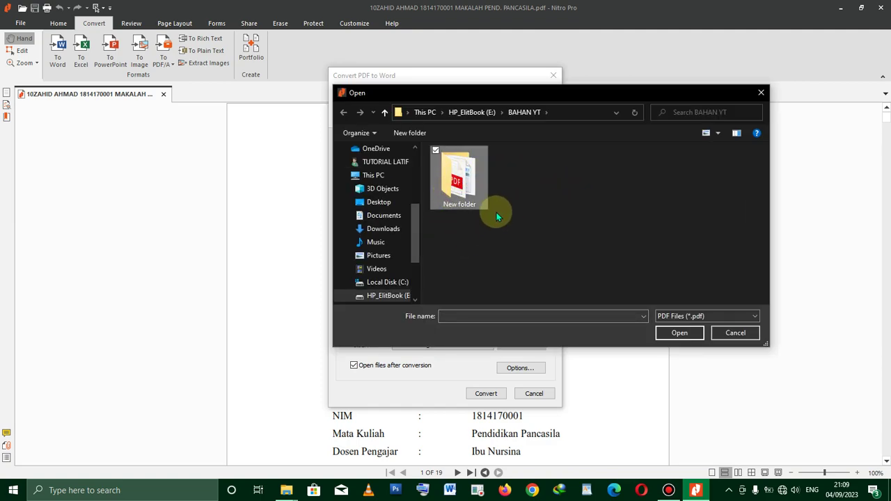
pyautogui.doubleClick(459, 179)
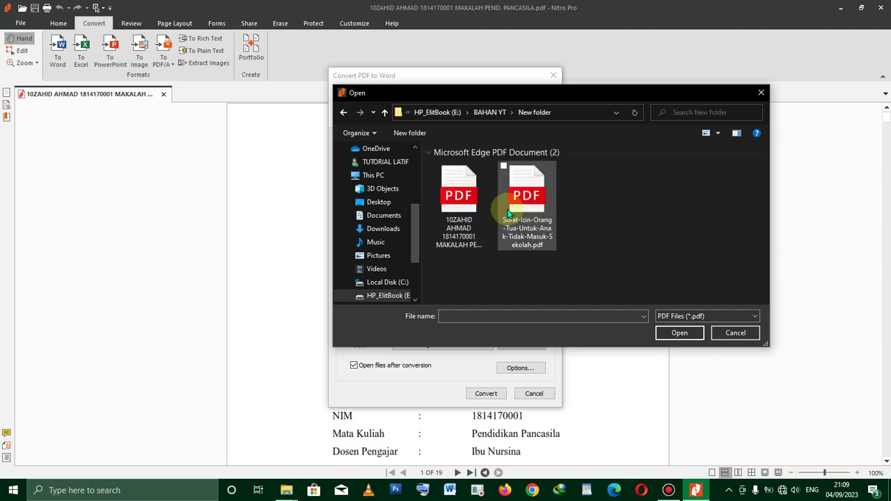
pyautogui.click(469, 202)
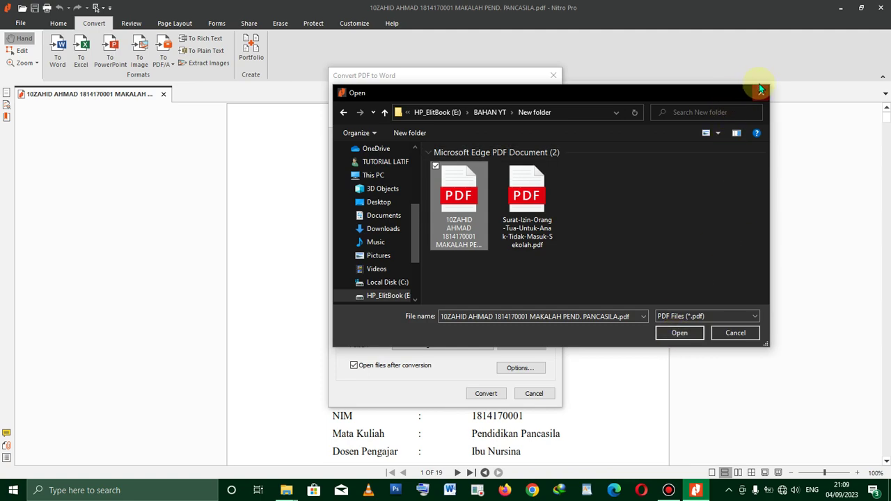
pyautogui.click(762, 92)
pyautogui.click(379, 183)
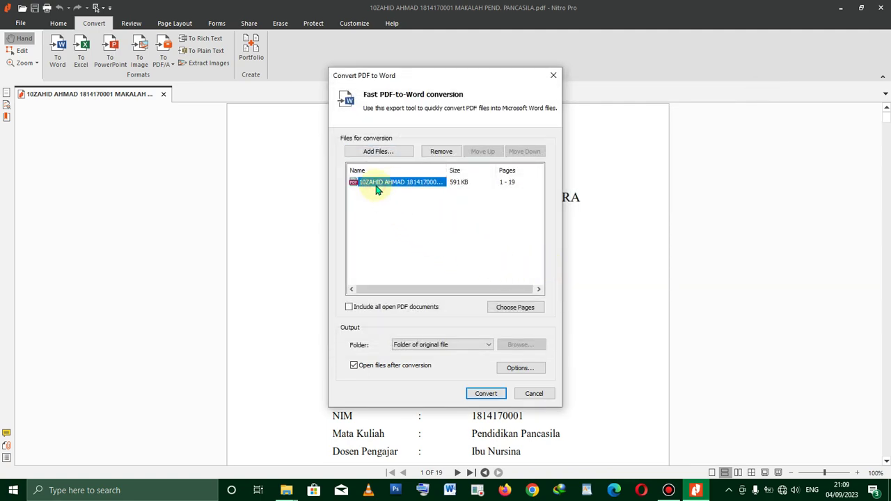
pyautogui.click(486, 394)
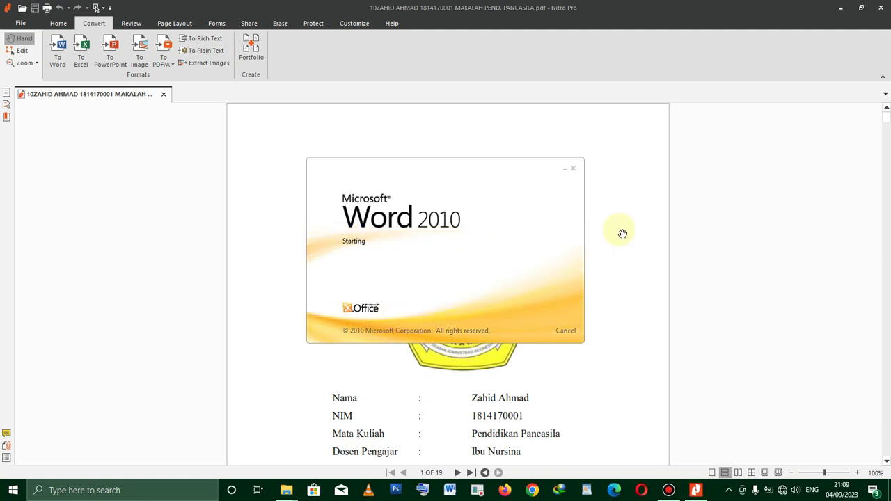
# Minimize Nitro Pro and scroll the converted .docx in Word 2010 down to the bibliography.
pyautogui.click(840, 7)
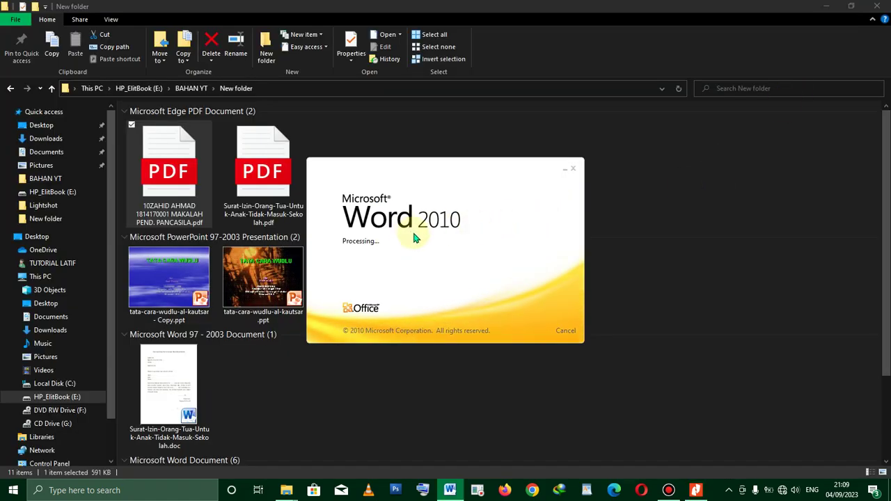
pyautogui.scroll(-3, 413, 193)
pyautogui.scroll(-5, 444, 207)
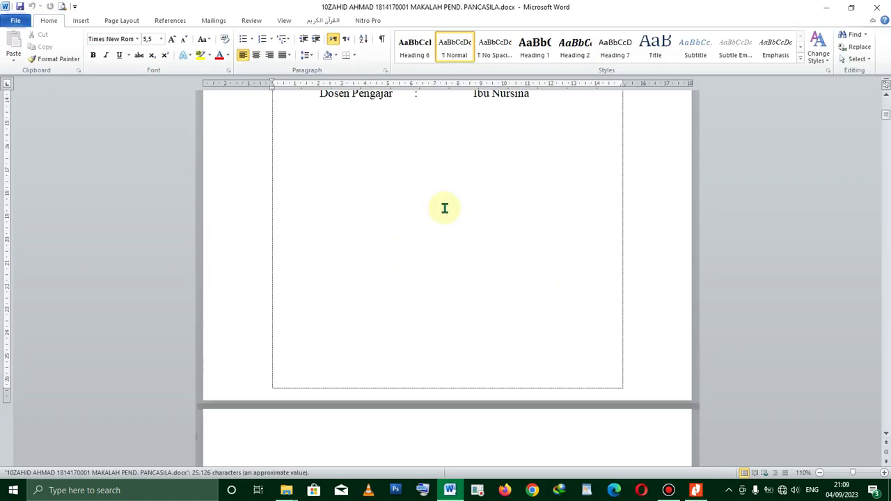
pyautogui.scroll(-5, 444, 207)
pyautogui.scroll(-10, 455, 247)
pyautogui.scroll(-5, 455, 300)
pyautogui.scroll(-5, 455, 318)
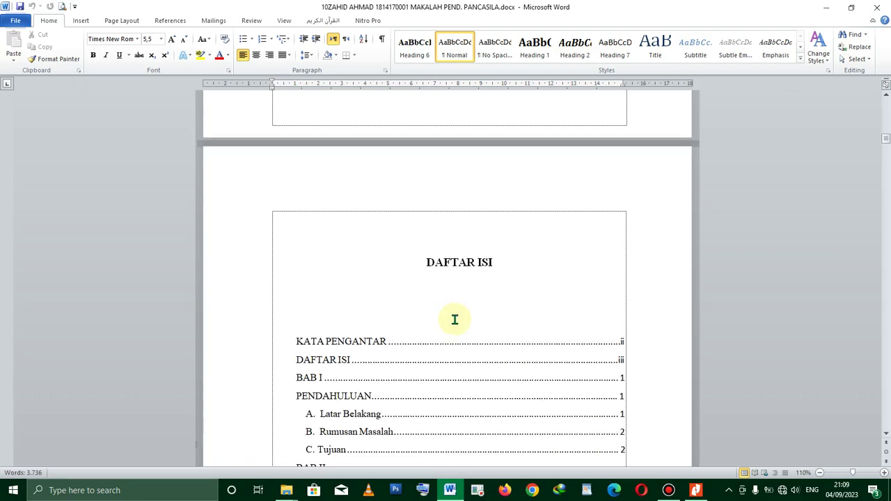
pyautogui.scroll(-5, 454, 319)
pyautogui.scroll(-5, 455, 319)
pyautogui.scroll(-5, 455, 319)
pyautogui.scroll(-5, 455, 319)
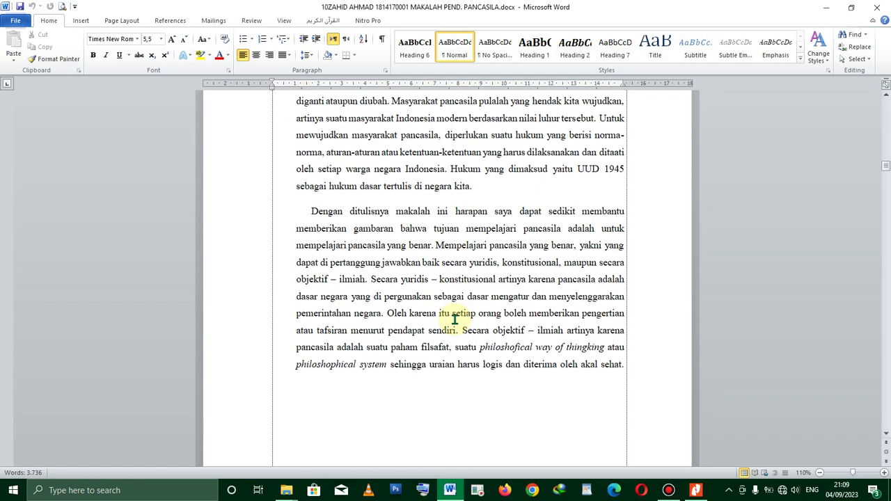
pyautogui.scroll(-5, 454, 319)
pyautogui.scroll(-5, 454, 319)
pyautogui.scroll(-5, 455, 319)
pyautogui.scroll(-5, 454, 320)
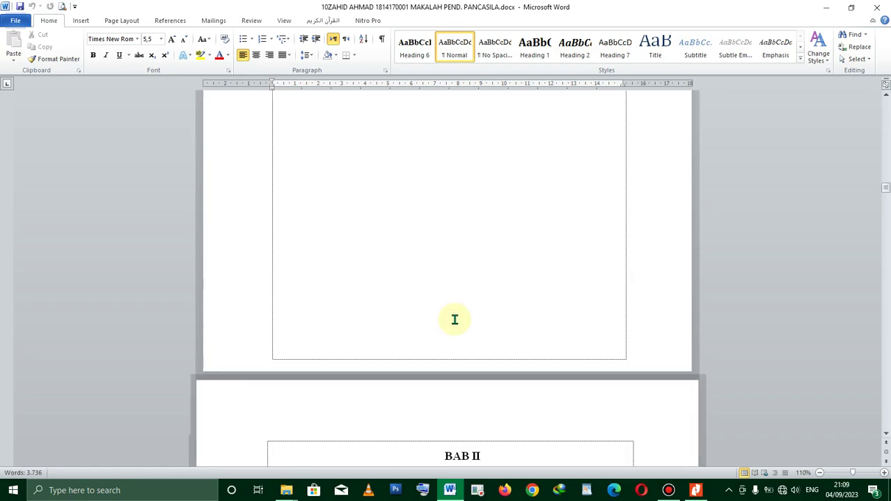
pyautogui.scroll(-5, 455, 320)
pyautogui.scroll(-5, 454, 319)
pyautogui.scroll(-5, 454, 320)
pyautogui.scroll(-5, 454, 319)
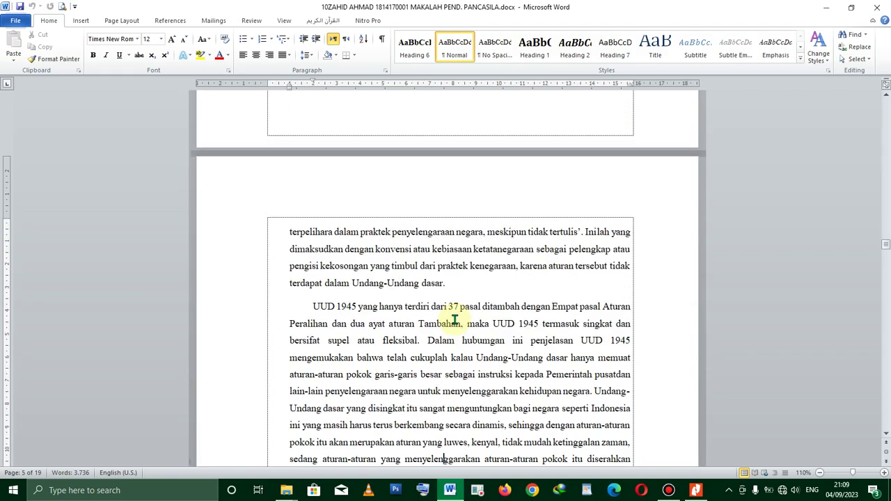
pyautogui.scroll(-5, 454, 320)
pyautogui.scroll(-5, 454, 320)
pyautogui.scroll(-5, 455, 320)
pyautogui.scroll(-5, 454, 320)
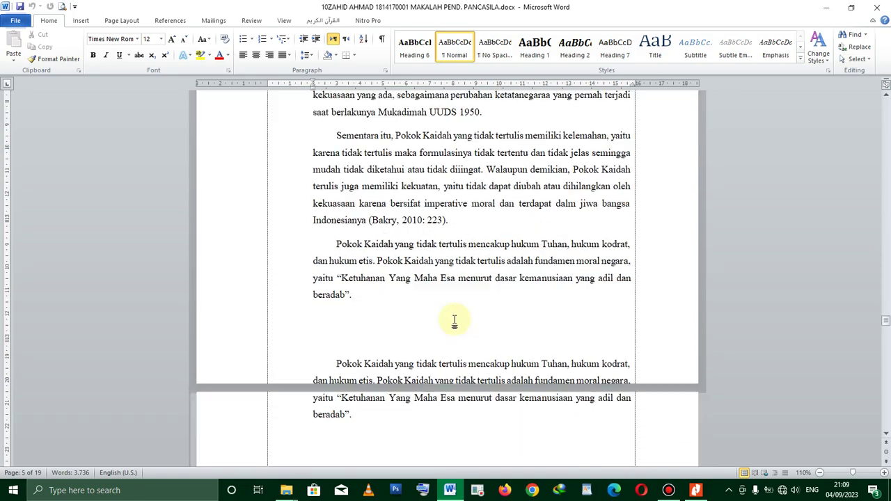
pyautogui.scroll(-5, 455, 320)
pyautogui.scroll(-5, 455, 319)
pyautogui.scroll(-5, 455, 320)
pyautogui.scroll(-5, 455, 320)
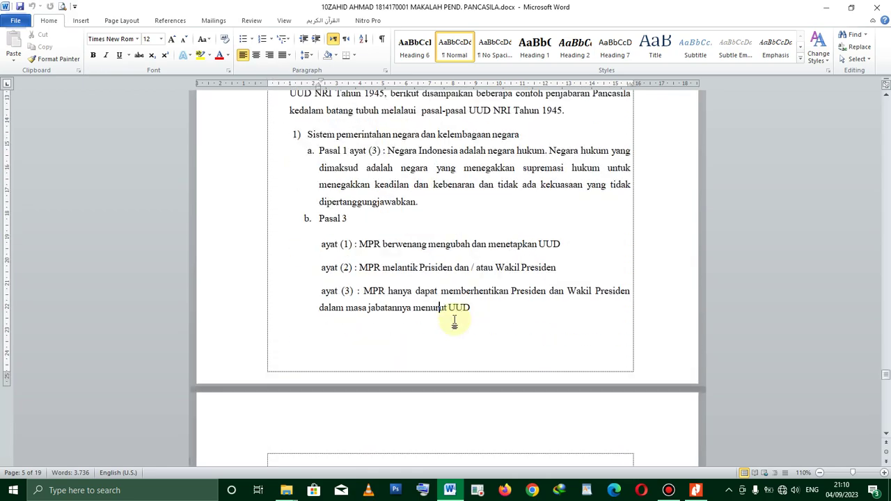
pyautogui.scroll(-5, 455, 319)
pyautogui.scroll(-5, 454, 320)
pyautogui.scroll(-5, 454, 319)
# Return to the MAKALAH cover page at the top of the document with Ctrl+Home.
pyautogui.scroll(5, 454, 320)
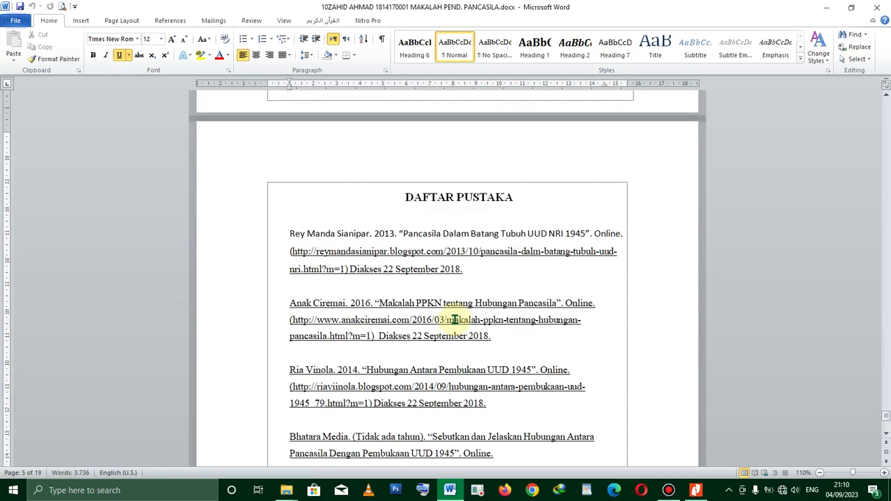
pyautogui.scroll(5, 454, 319)
pyautogui.scroll(5, 454, 320)
pyautogui.scroll(5, 454, 319)
pyautogui.scroll(5, 455, 319)
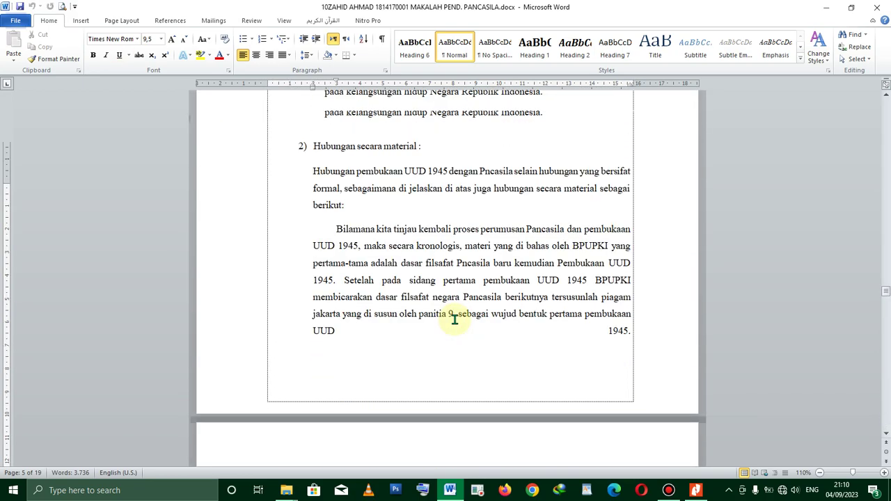
pyautogui.scroll(5, 454, 320)
pyautogui.scroll(5, 454, 320)
pyautogui.scroll(5, 454, 319)
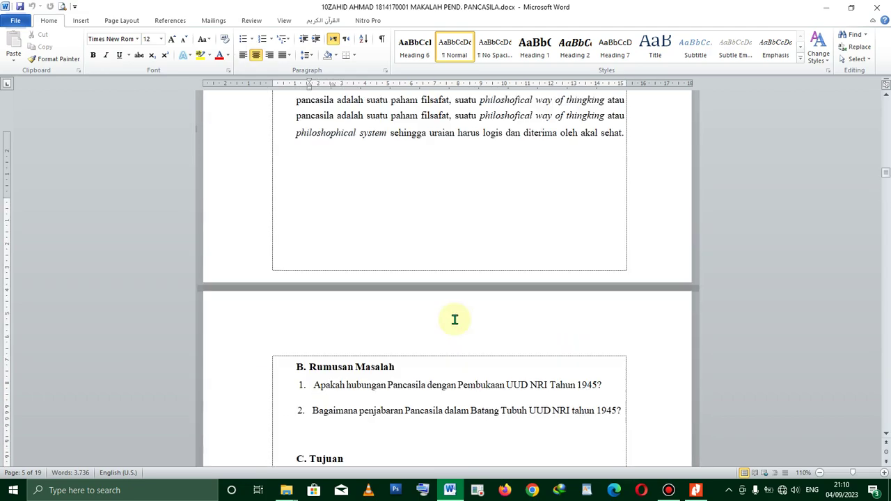
pyautogui.scroll(5, 454, 319)
pyautogui.hotkey('ctrl', 'Home')
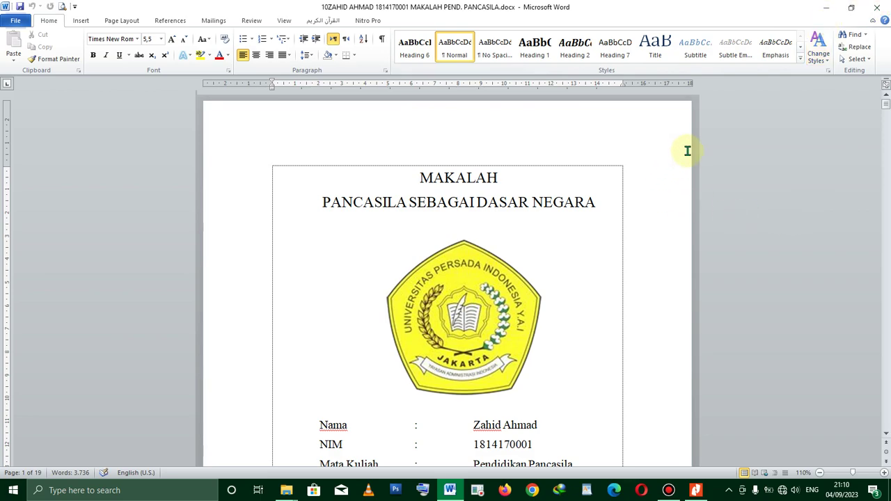
pyautogui.scroll(-3, 645, 119)
pyautogui.scroll(3, 671, 133)
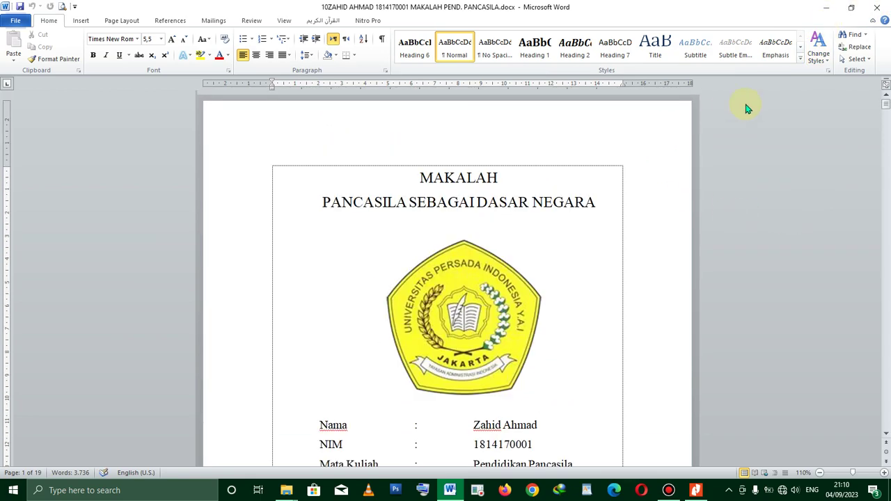
# Close the converted Word document and Nitro Pro, then refresh the empty desktop.
pyautogui.click(879, 6)
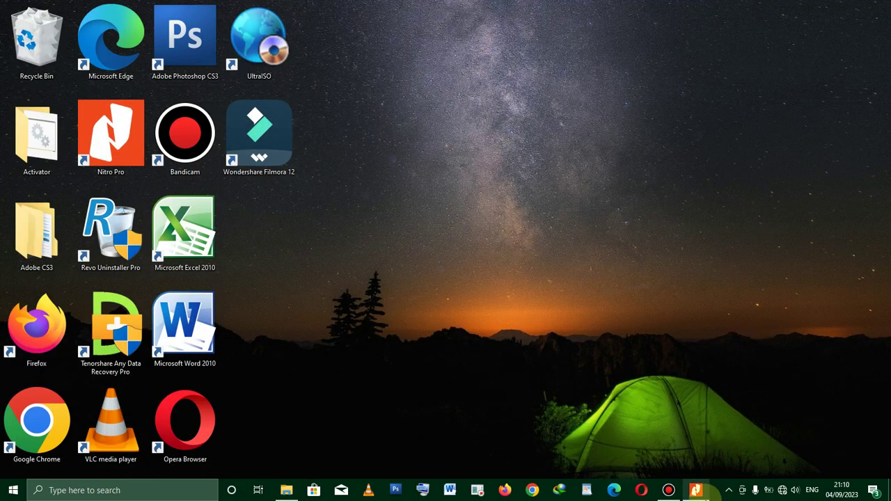
pyautogui.click(696, 490)
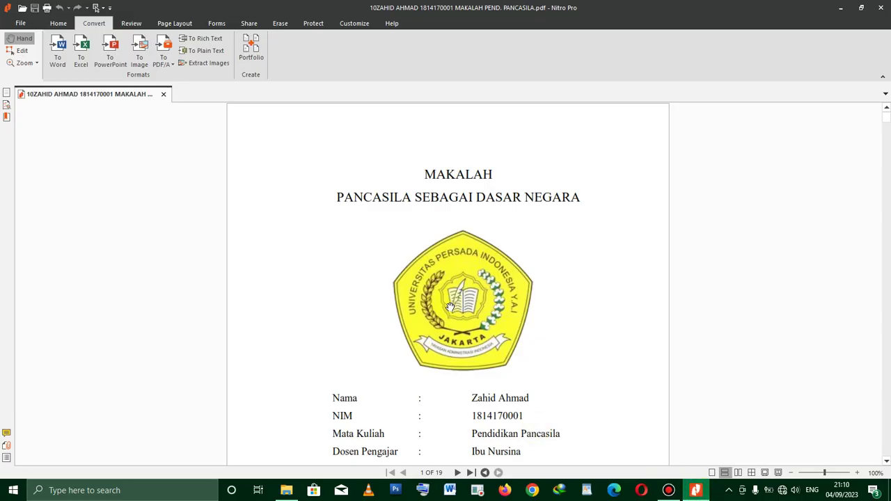
pyautogui.click(880, 7)
pyautogui.rightClick(442, 81)
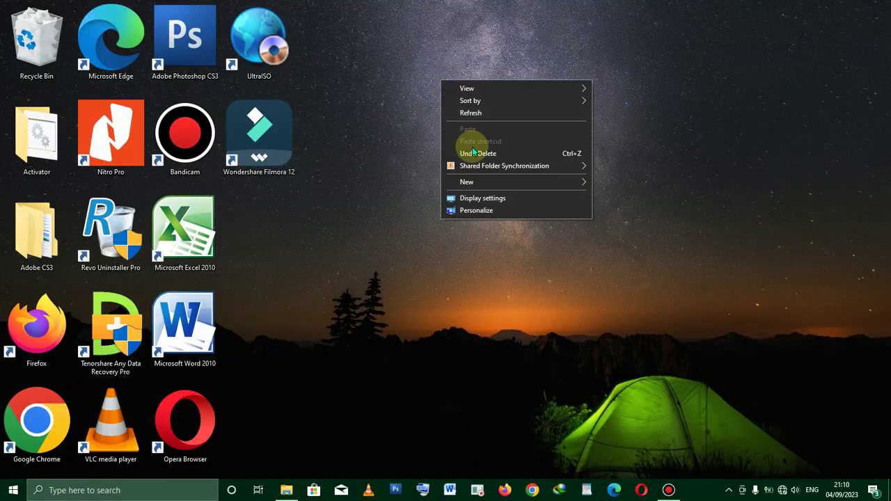
pyautogui.click(461, 113)
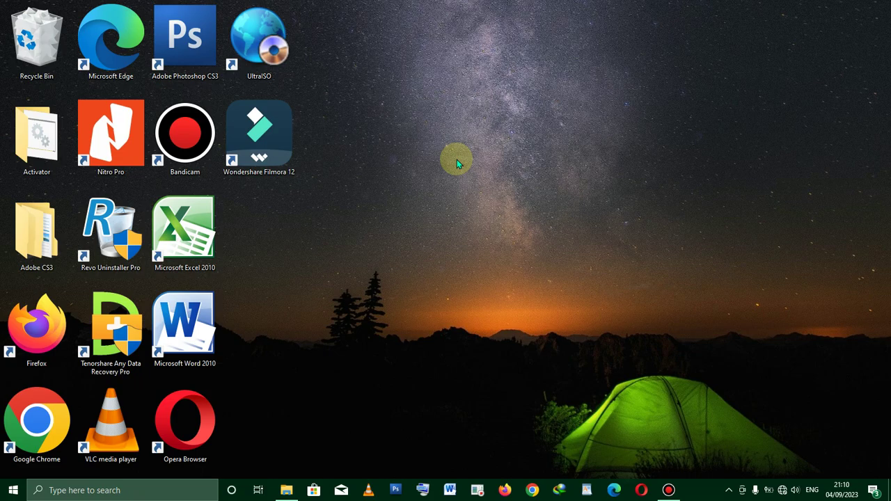
# Bring up the Bandicam window from the taskbar and stop the recording at 00:03:00.
pyautogui.click(668, 490)
pyautogui.click(666, 491)
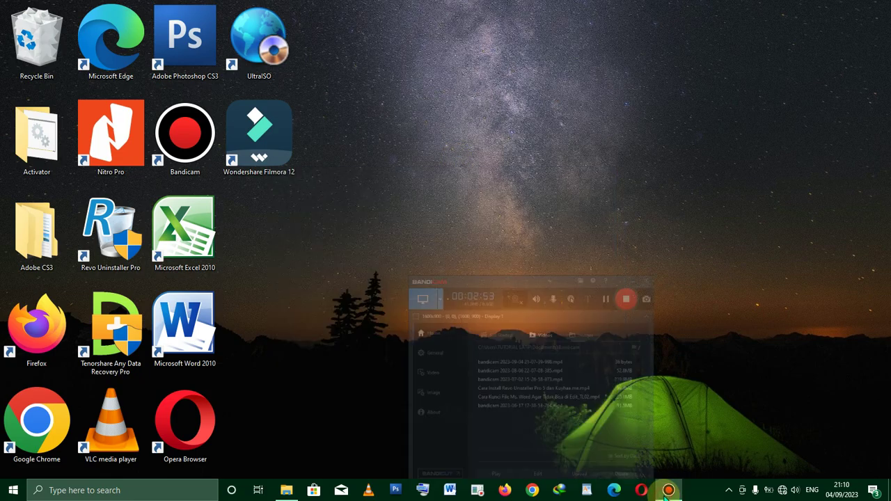
pyautogui.click(667, 491)
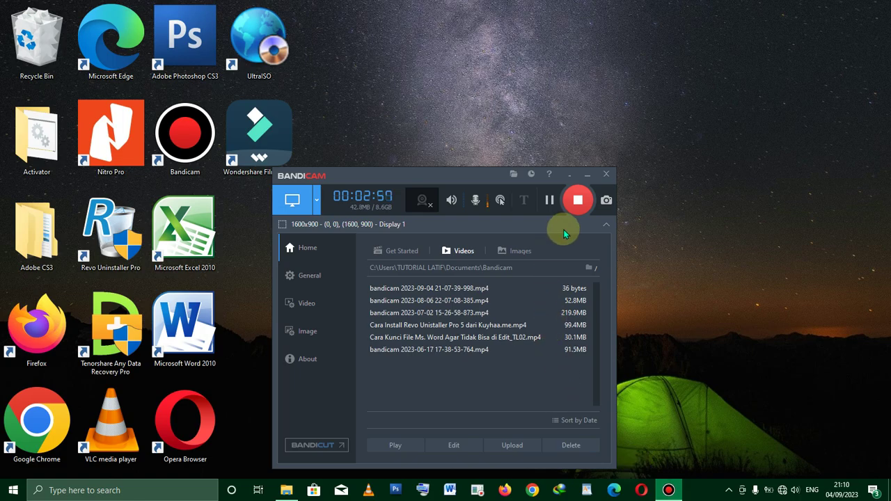
pyautogui.click(578, 202)
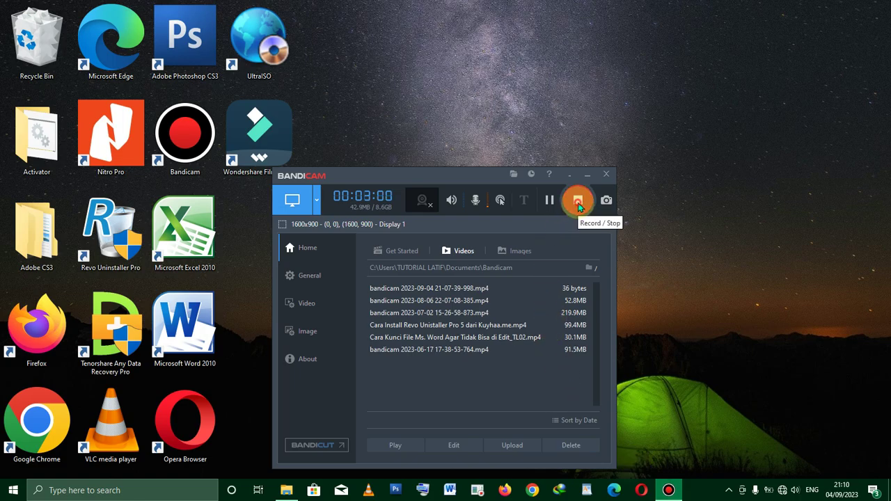